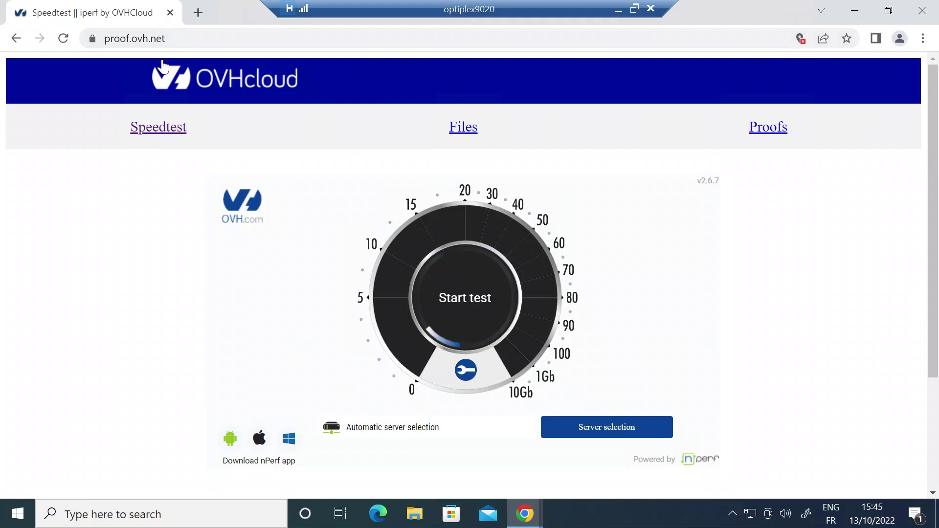
# - Check the proof.ovh.net address, then start the speed test against the Gravelines 10 Gb/s server
pyautogui.moveTo(179, 38); pyautogui.dragTo(135, 40)
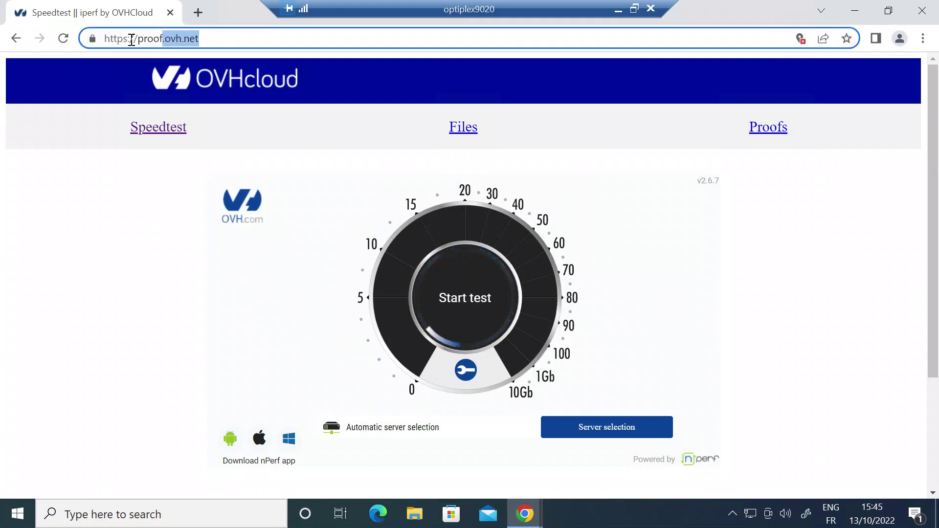
pyautogui.click(144, 273)
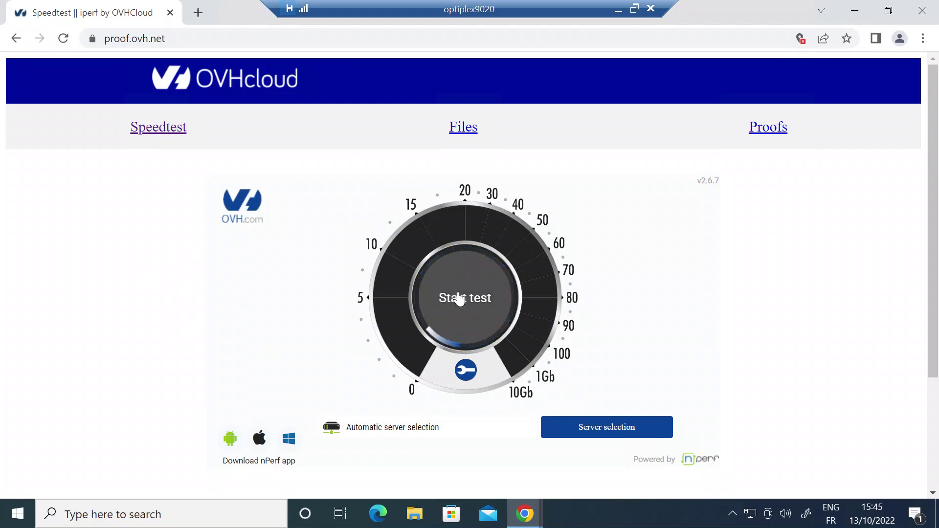
pyautogui.click(461, 300)
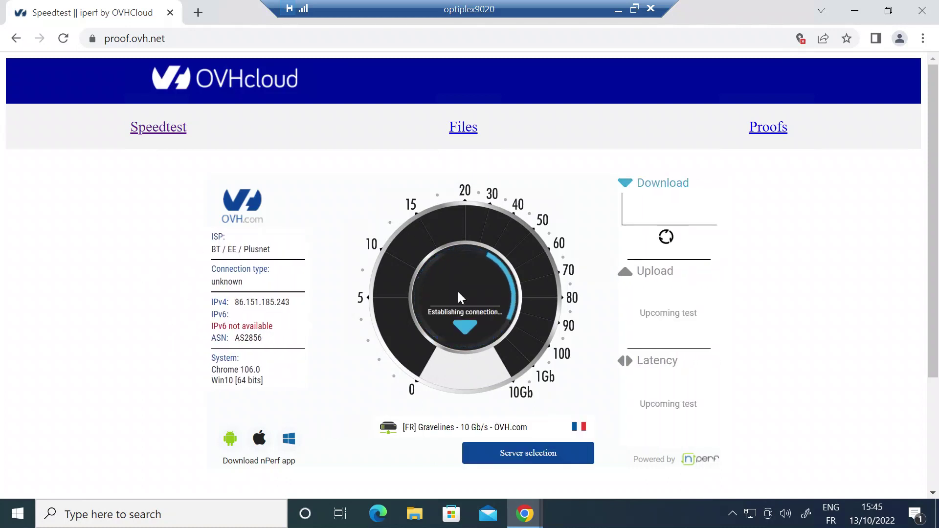